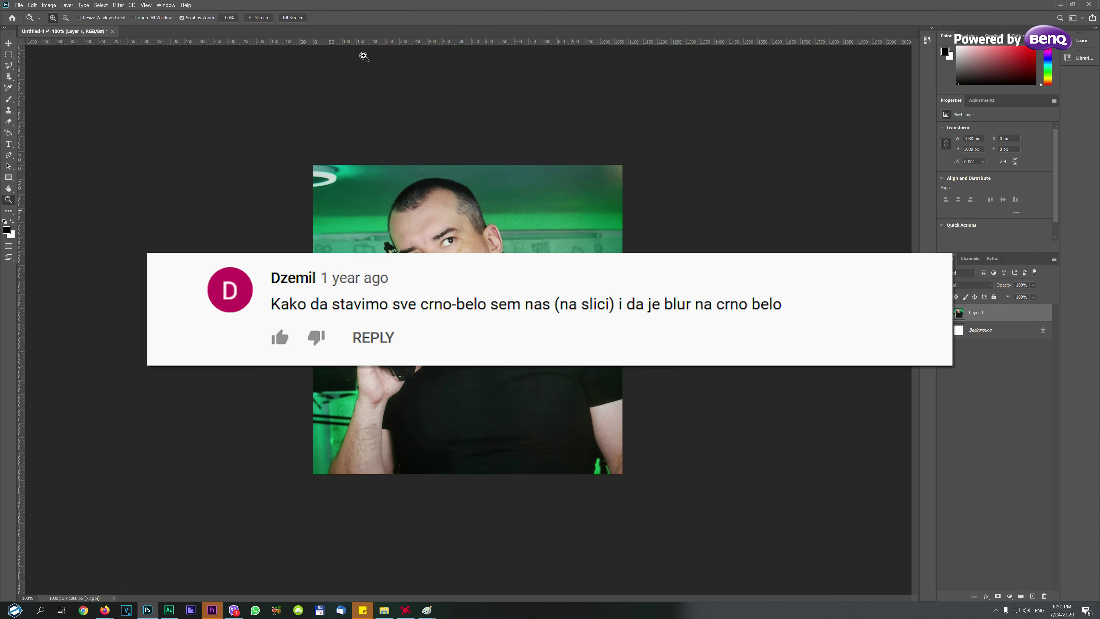
Pick the Move tool and scroll through the channel's uploaded videos grid
left_click(7, 43)
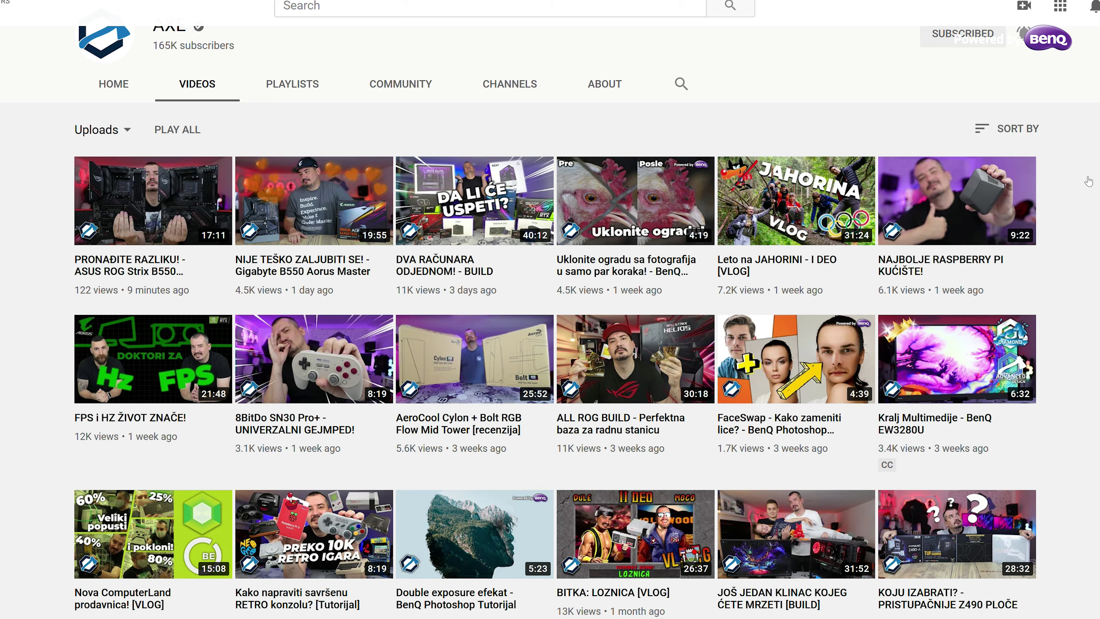
scroll(1088, 181, "down", 2)
scroll(1088, 181, "down", 1)
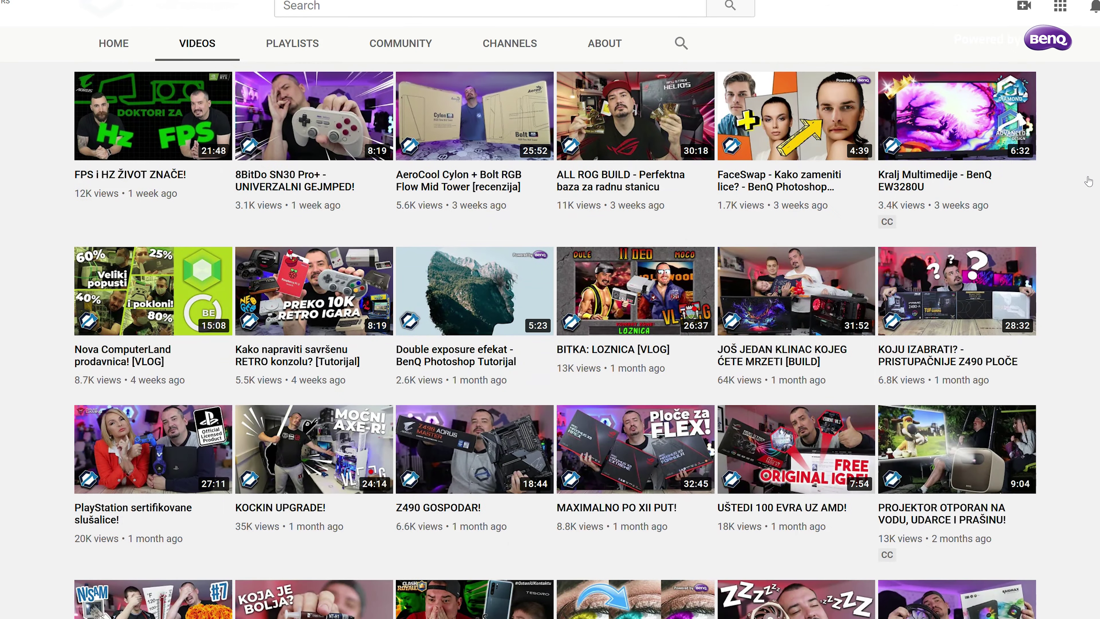
scroll(1088, 181, "down", 4)
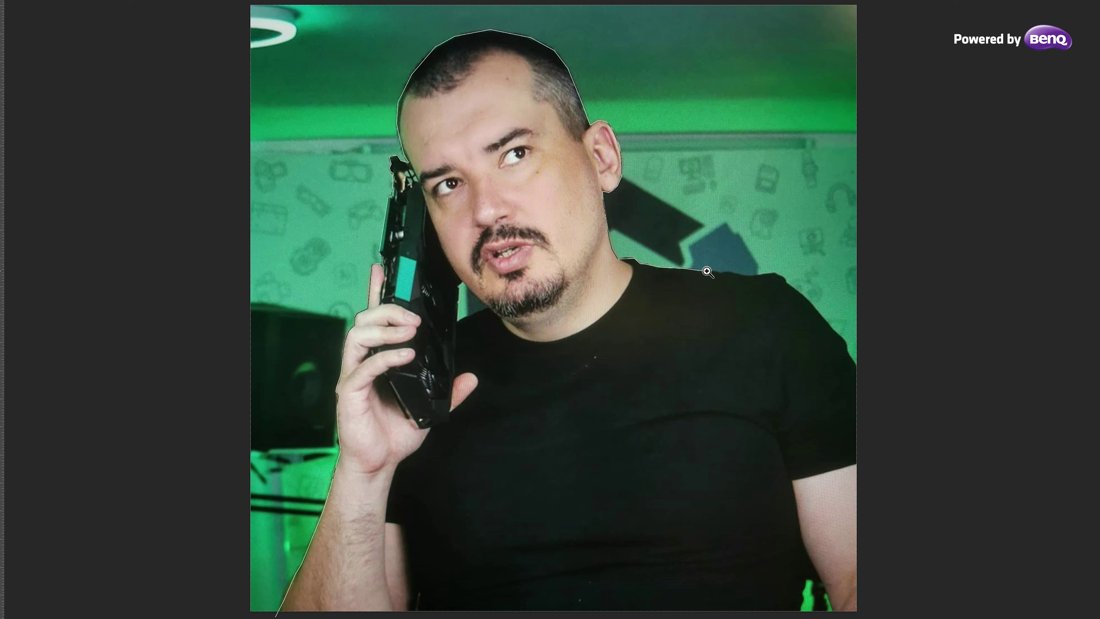
Close the lasso outline around the man and add a polygonal area beside his neck
left_click_drag(838, 333, 826, 588)
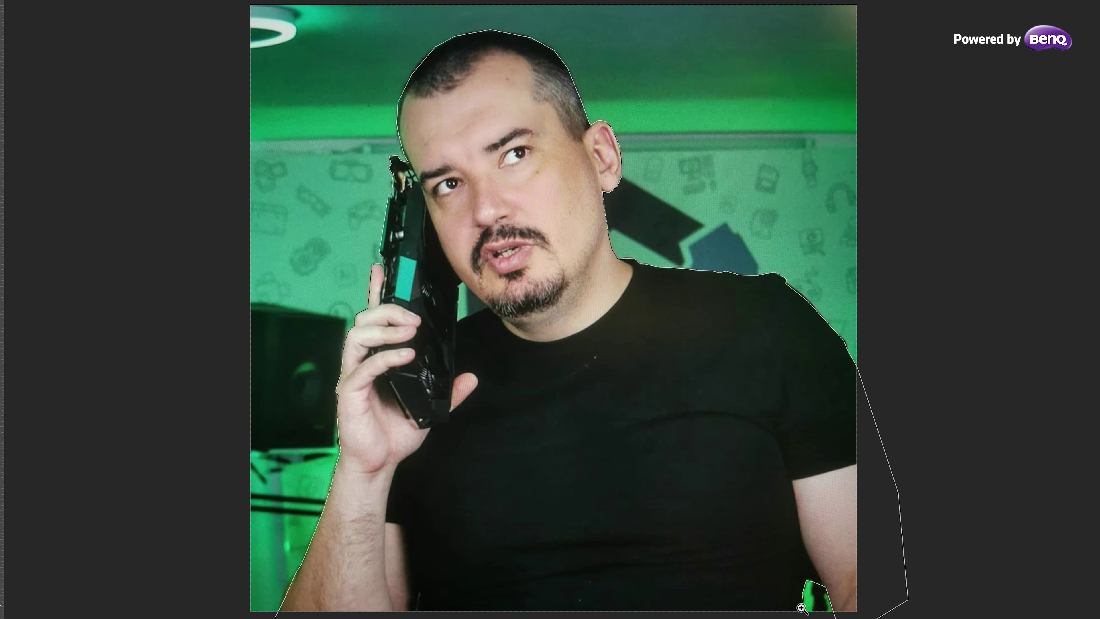
left_click(527, 369)
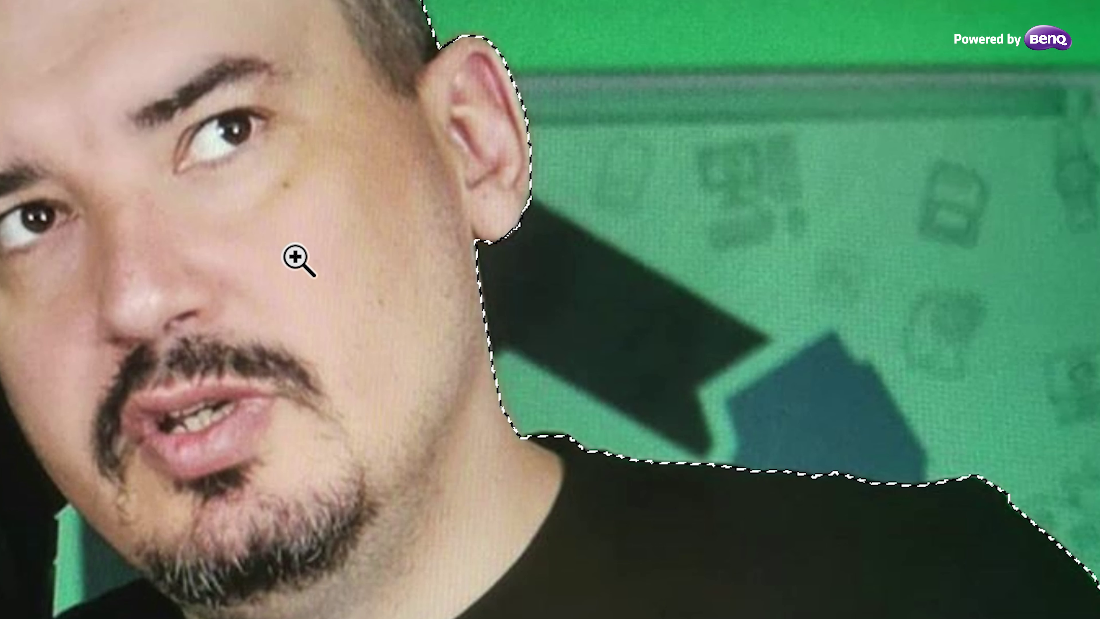
left_click(395, 237, "shift")
left_click(685, 223)
left_click(753, 394)
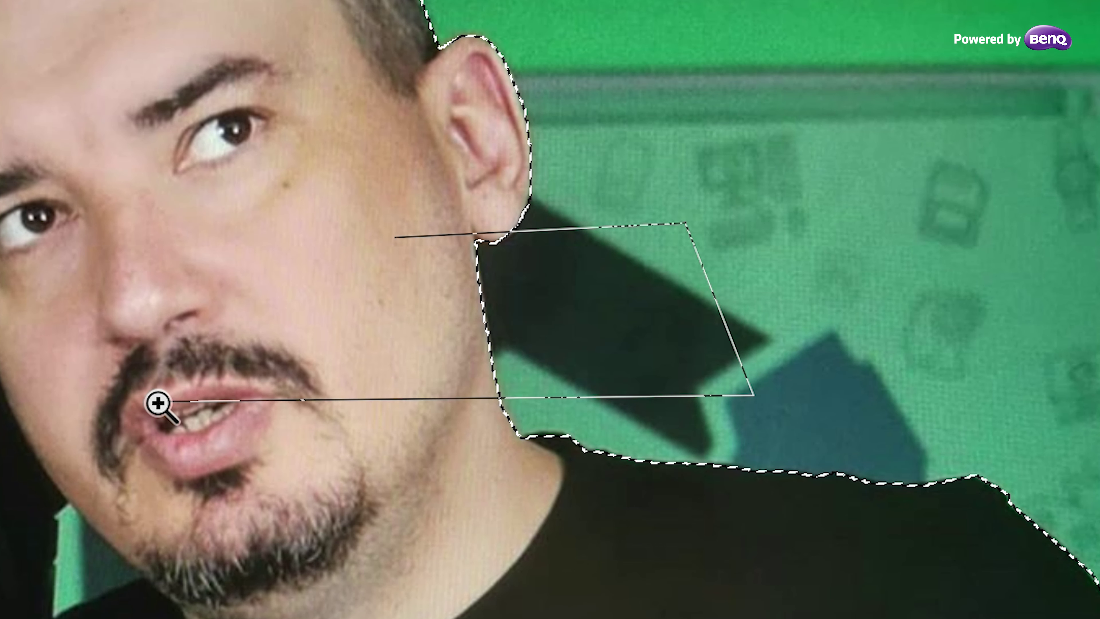
double_click(155, 400)
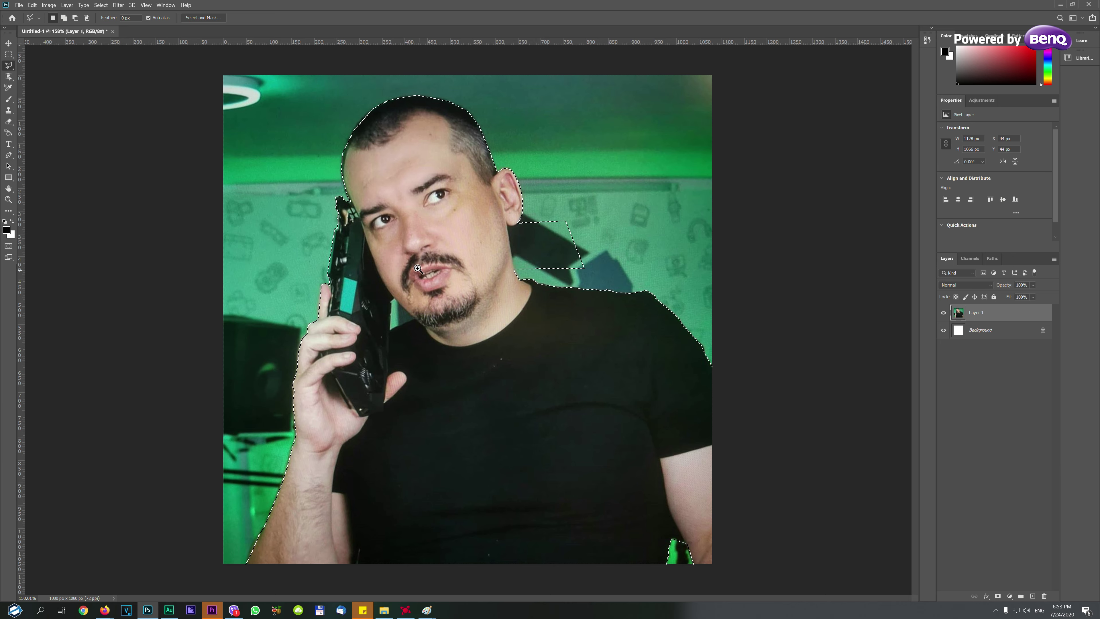
Undo the accidental polygonal lasso addition and hold Alt to subtract instead
left_click(32, 4)
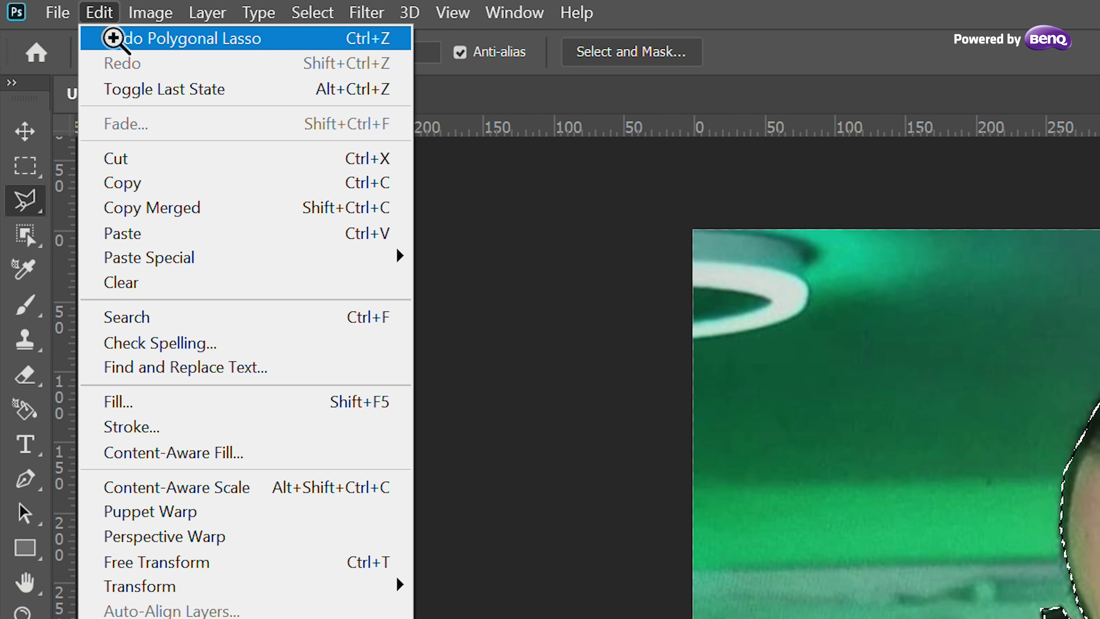
left_click(114, 38)
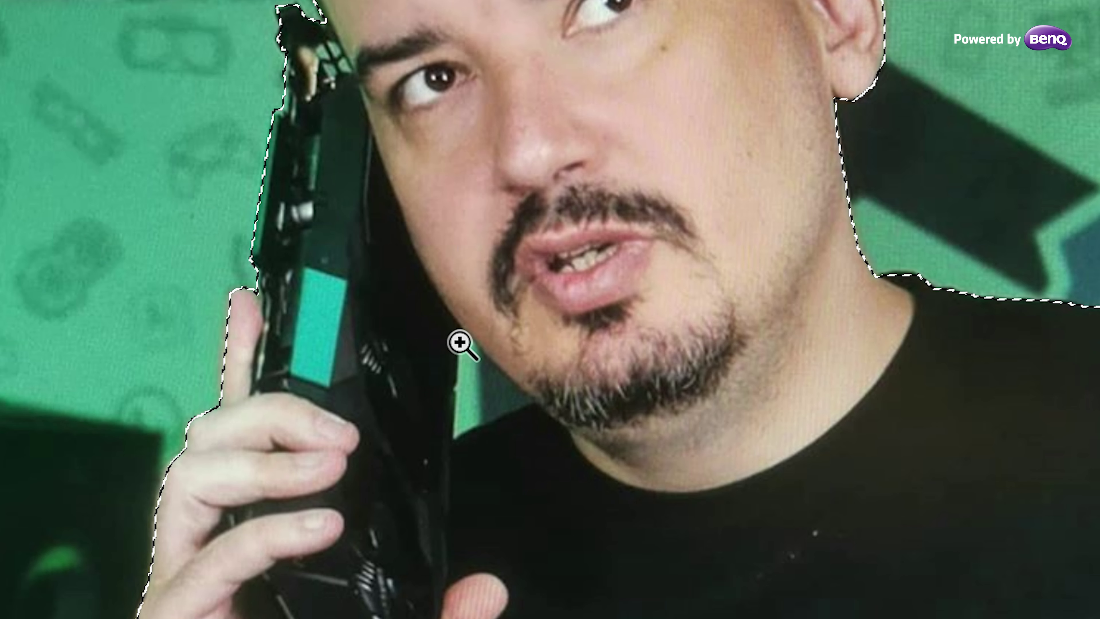
key("alt")
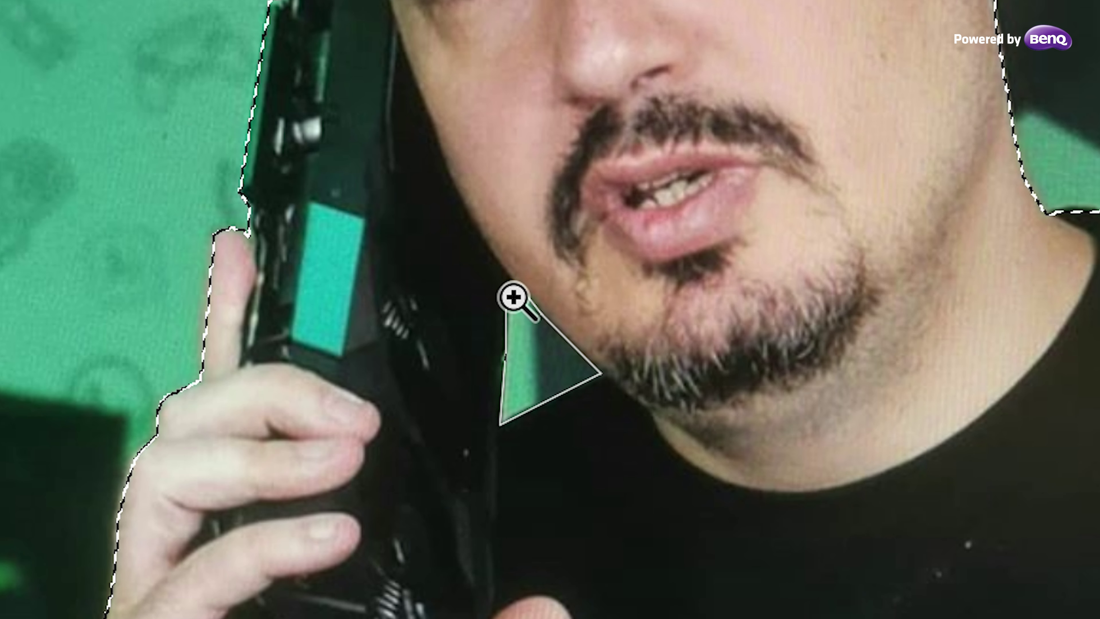
Subtract the green gap beside the chin and smooth the selection with a 2-pixel radius
left_click(395, 299)
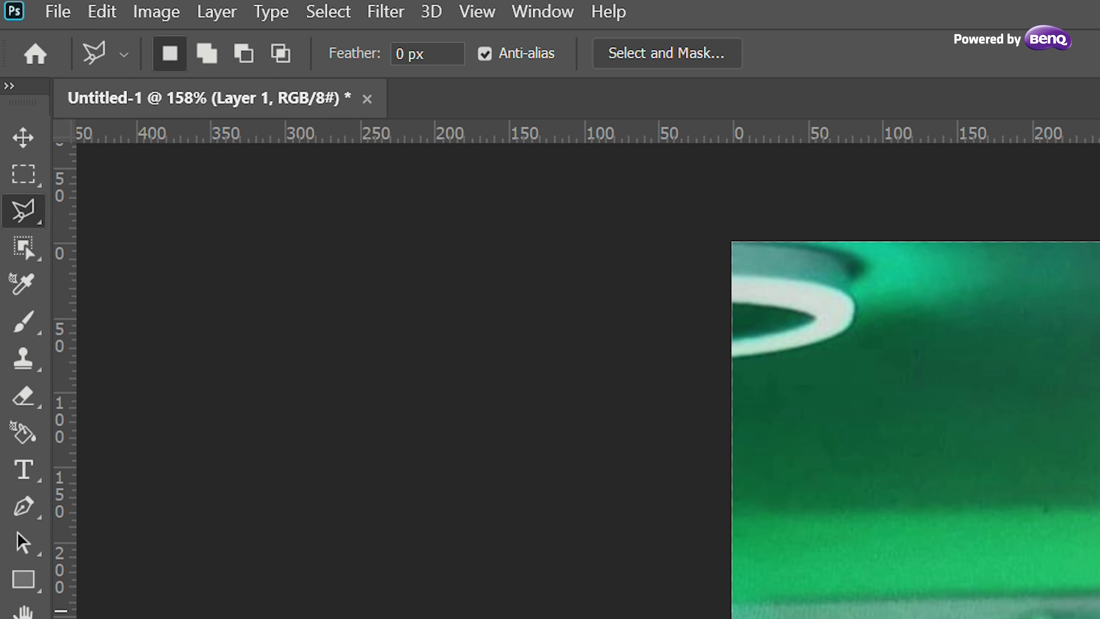
left_click(319, 15)
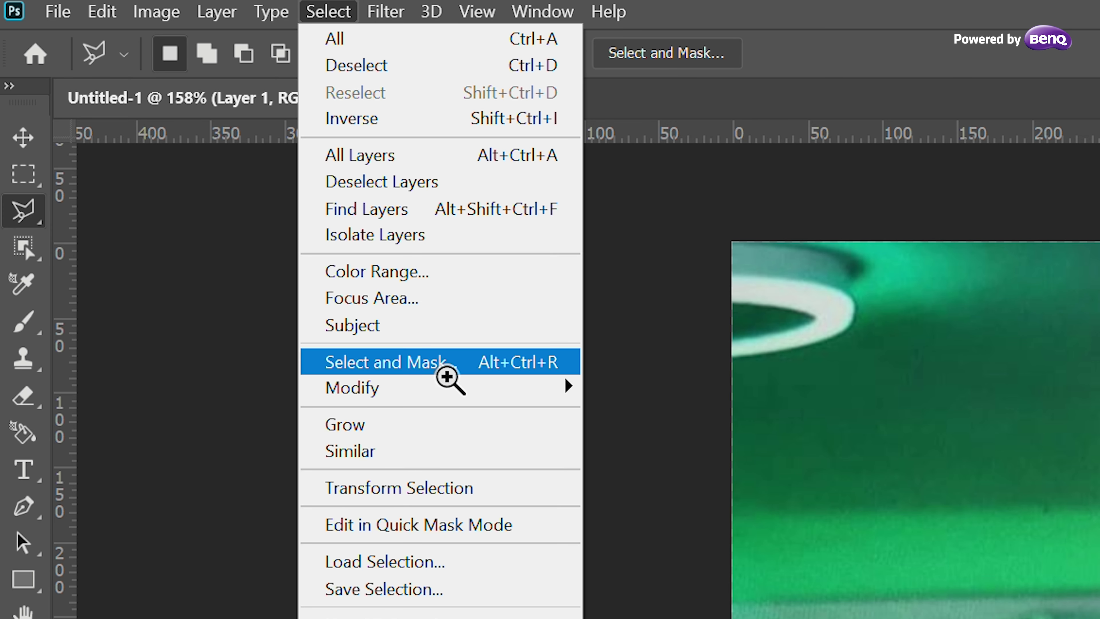
mouse_move(369, 387)
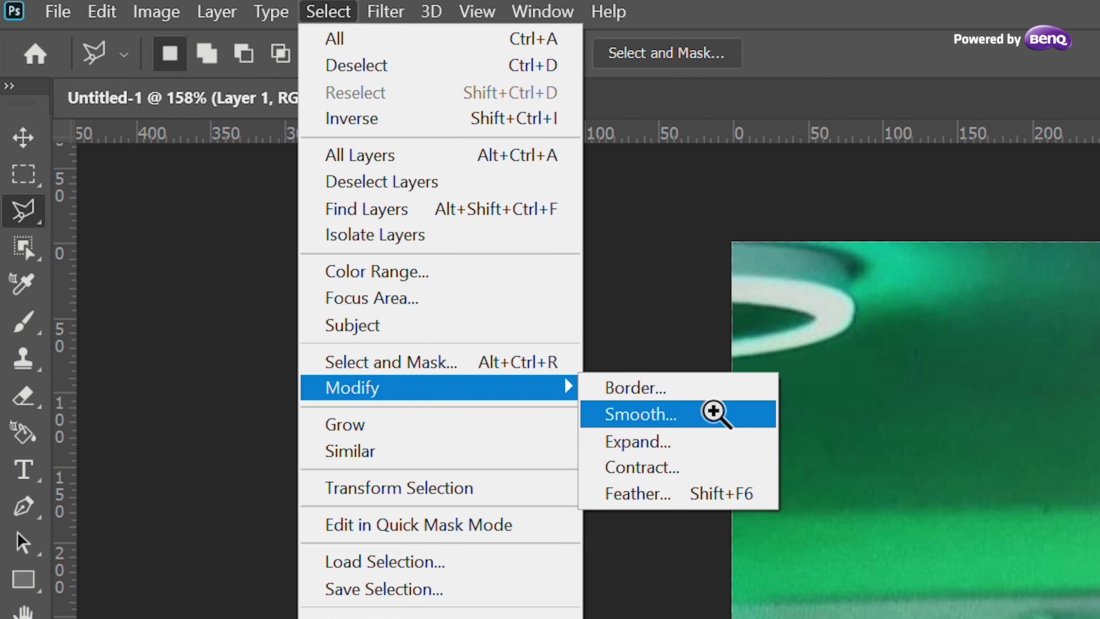
left_click(714, 412)
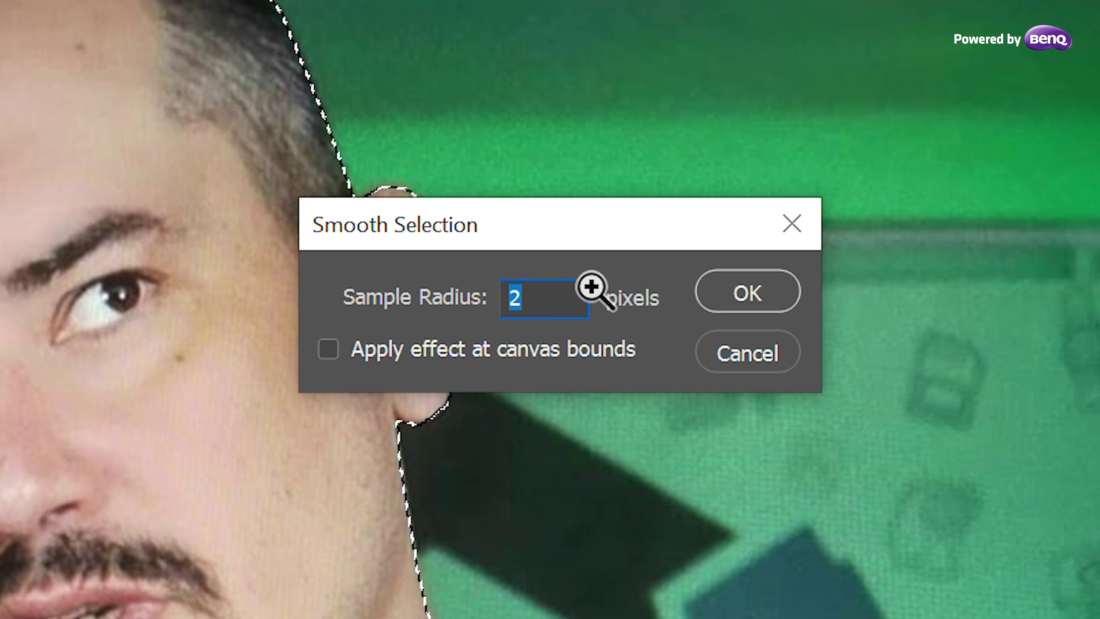
left_click(751, 295)
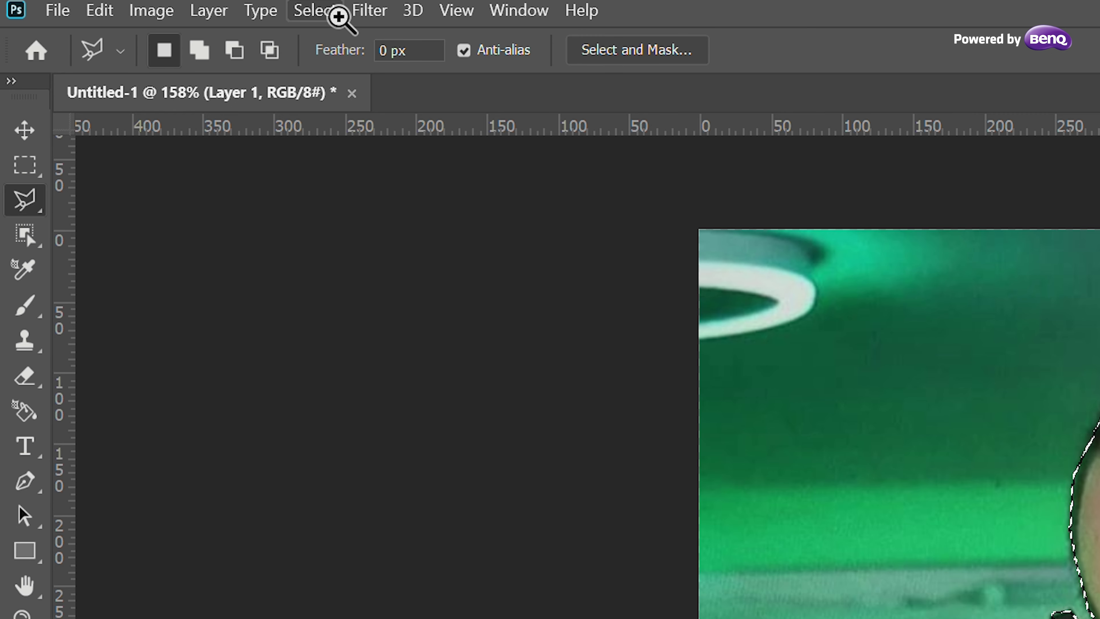
left_click(107, 5)
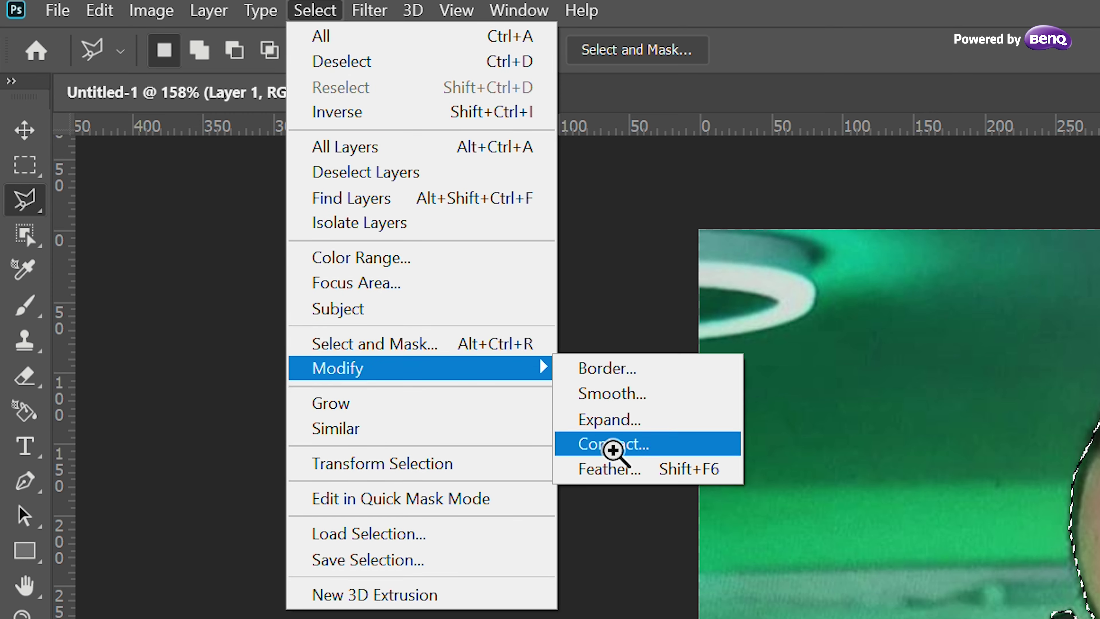
Feather the selection by 2 pixels and copy the man onto a new Layer 2
mouse_move(421, 368)
left_click(606, 467)
left_click_drag(436, 145, 764, 171)
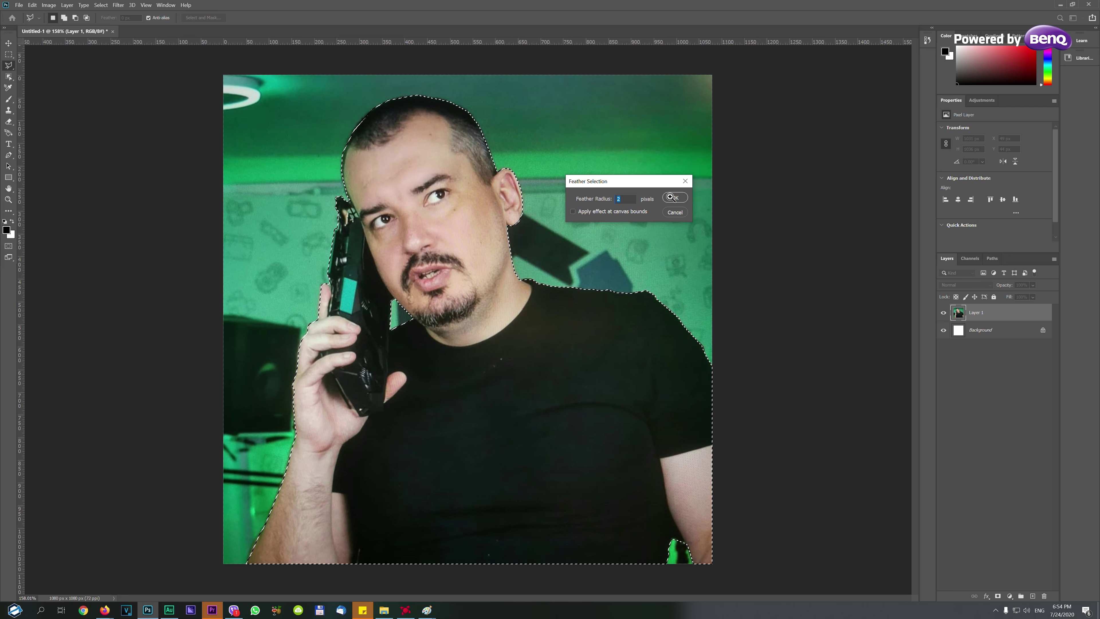
left_click(670, 198)
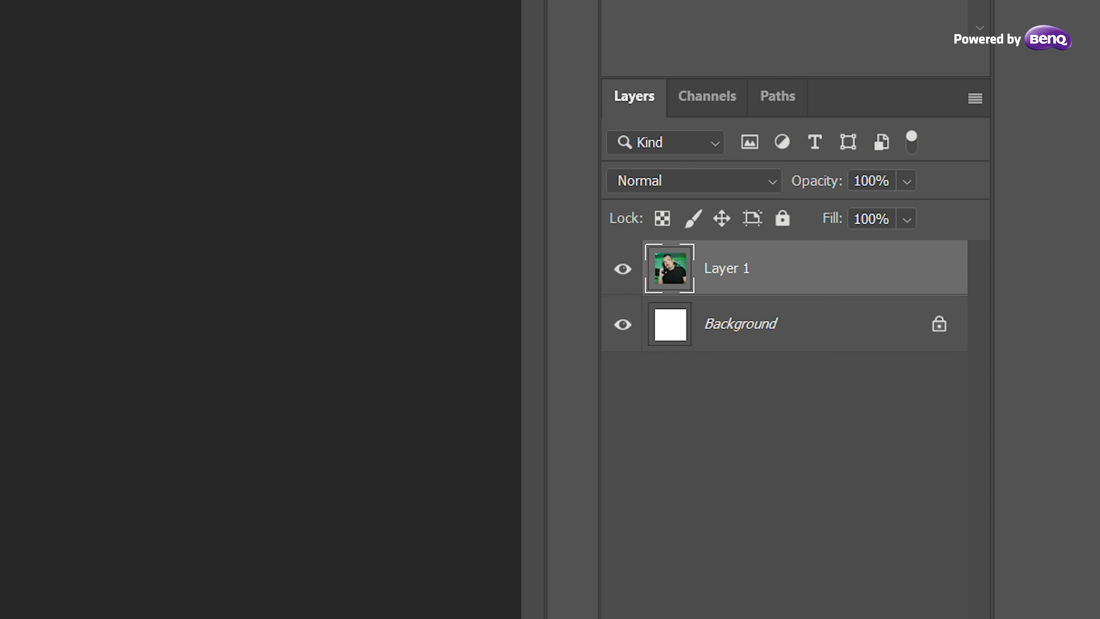
key("ctrl+j")
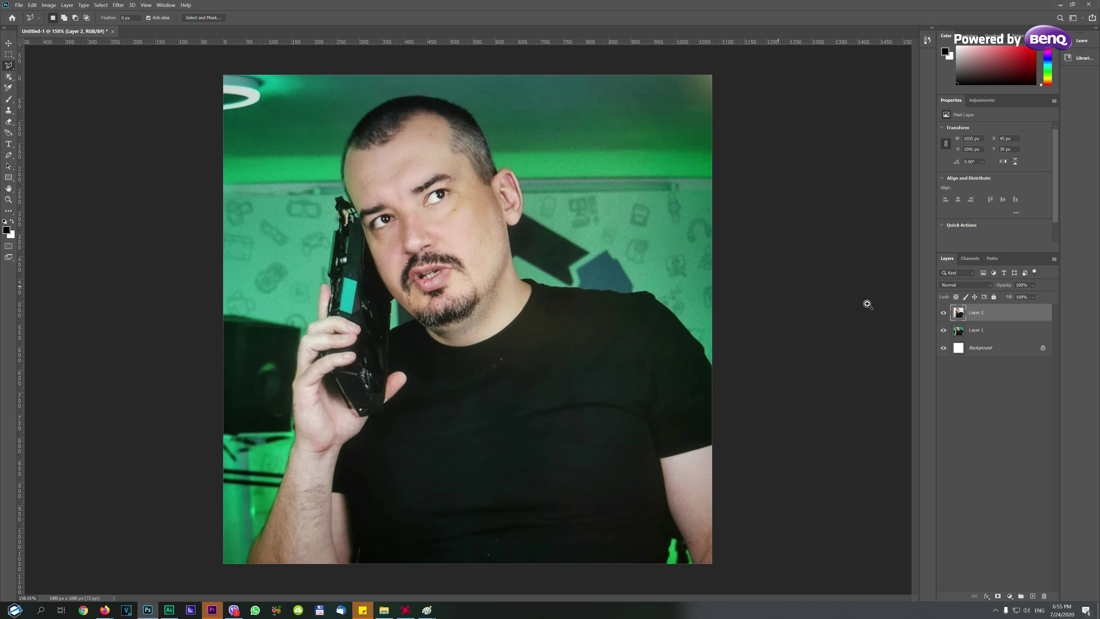
Toggle Layer 1's visibility to check the cut-out, then select Layer 1
left_click(943, 330)
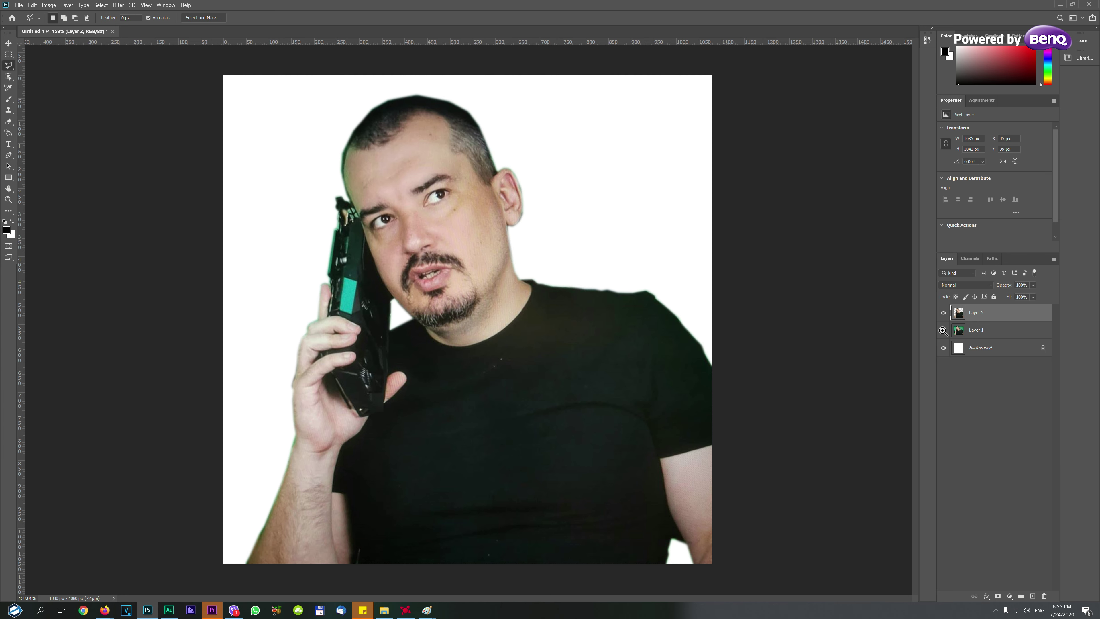
left_click(942, 331)
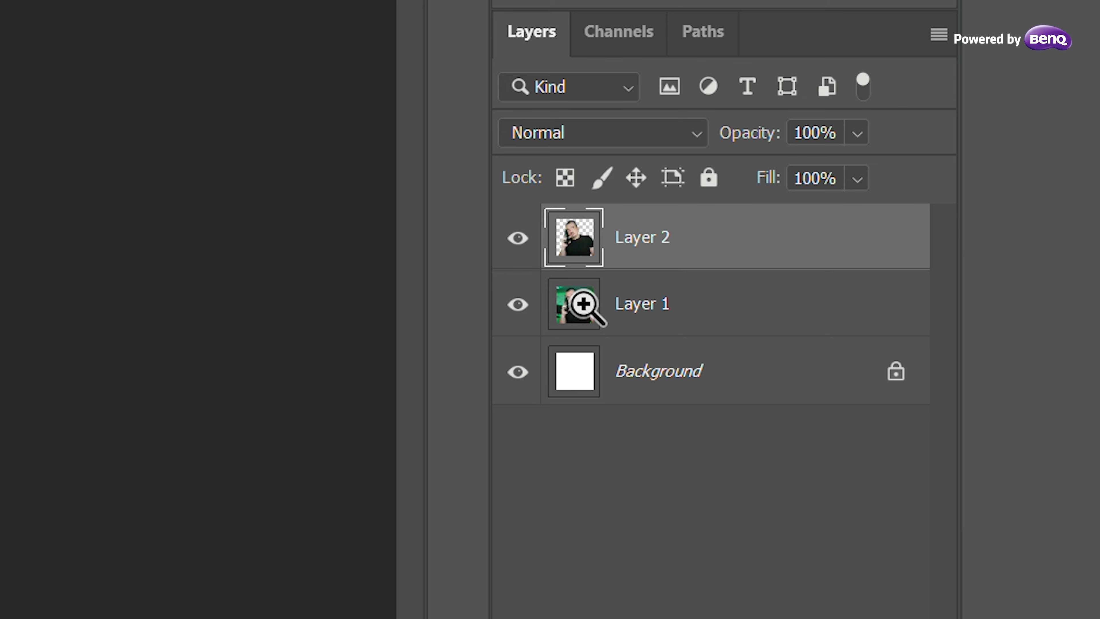
left_click(615, 307)
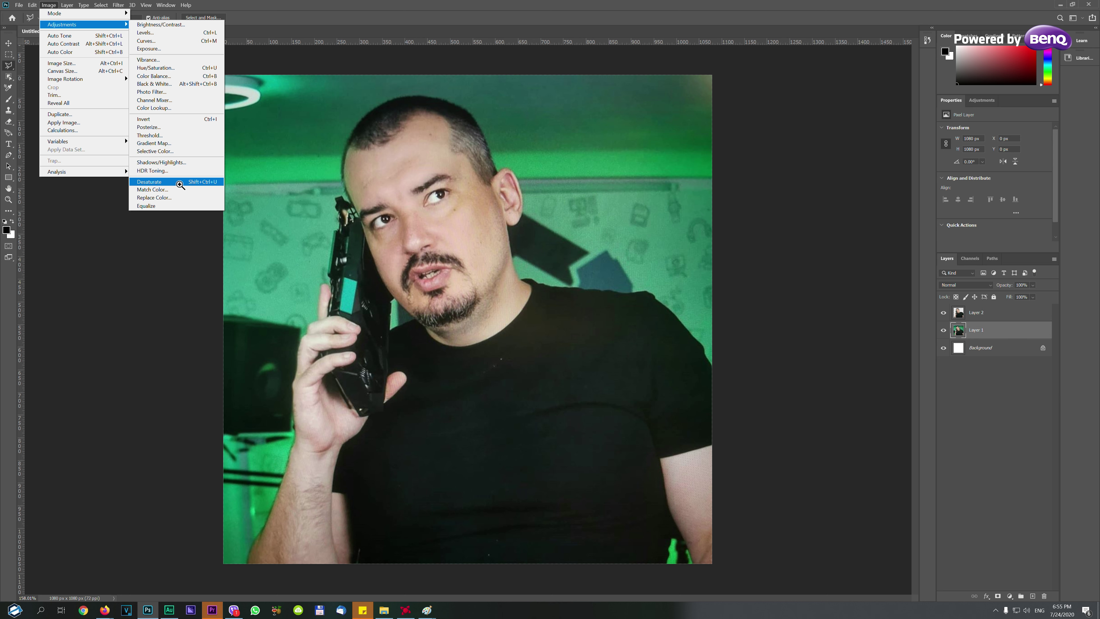
mouse_move(62, 24)
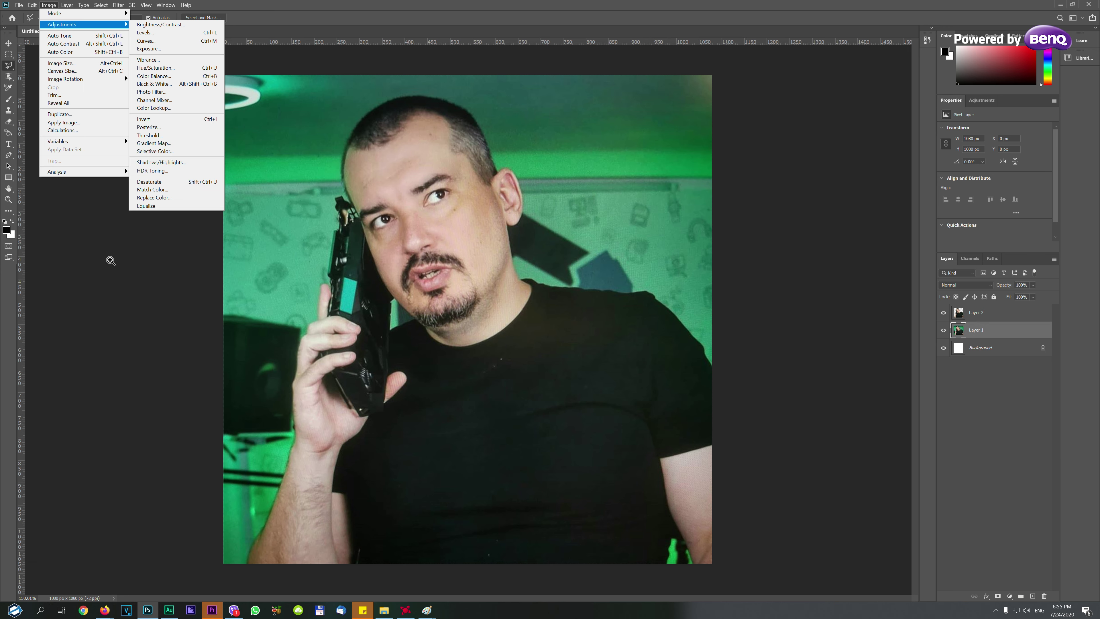
Desaturate Layer 1 with Image > Adjustments > Desaturate, leaving the cut-out man in colour
left_click(111, 260)
left_click(47, 3)
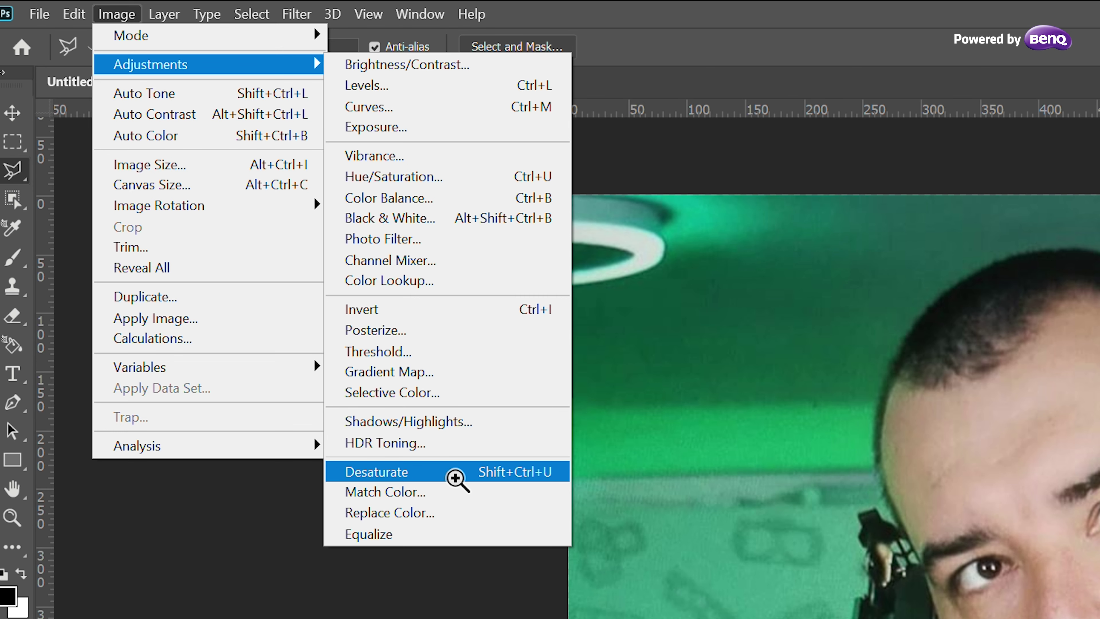
key("Escape")
left_click(114, 11)
left_click(448, 469)
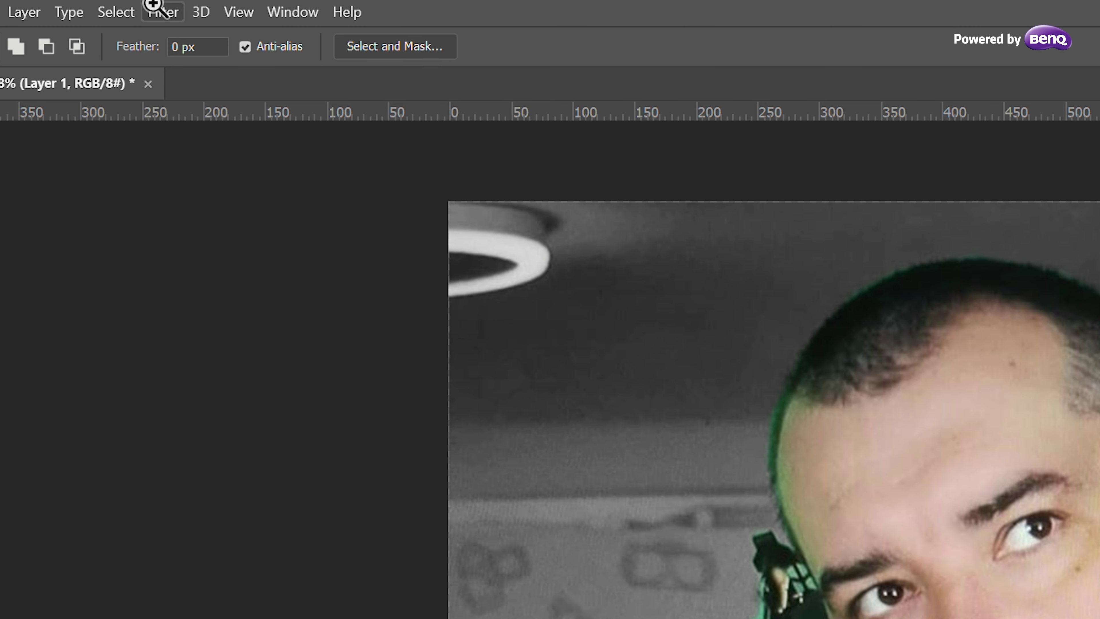
left_click(117, 5)
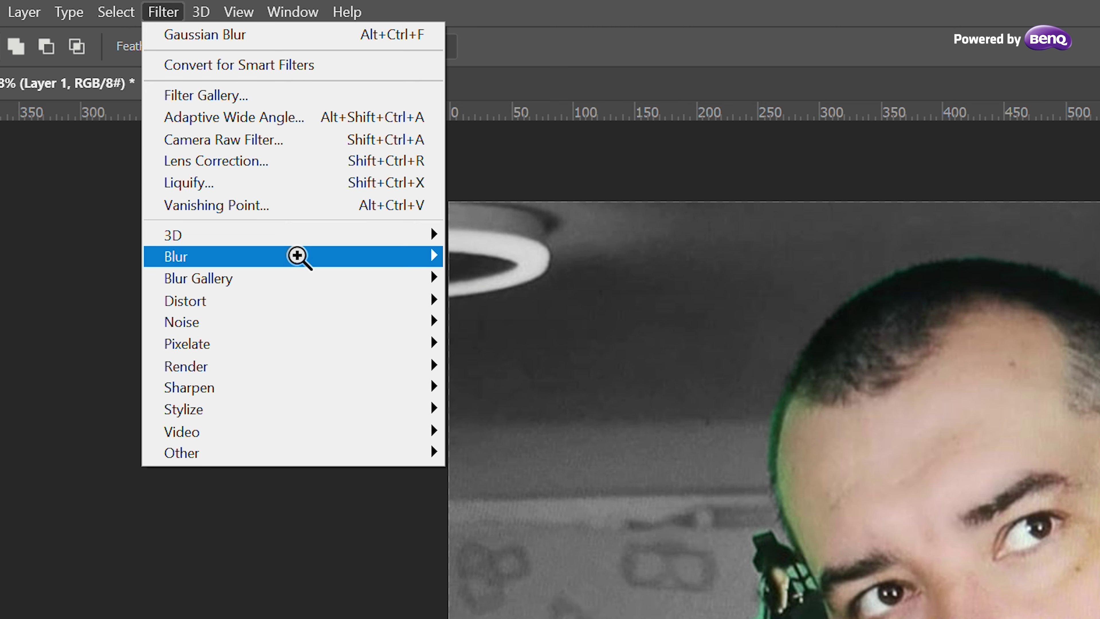
Apply a Gaussian Blur with a 6.8-pixel radius to the gray background layer
left_click(518, 343)
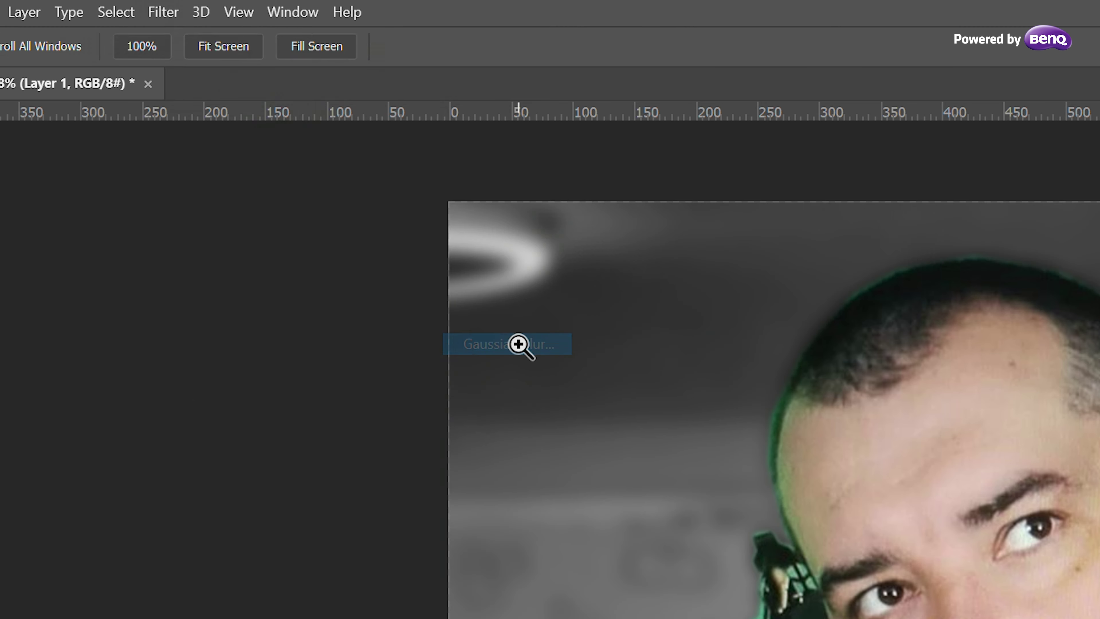
mouse_move(841, 300)
left_mouse_down()
mouse_move(827, 304)
mouse_move(840, 304)
left_mouse_up()
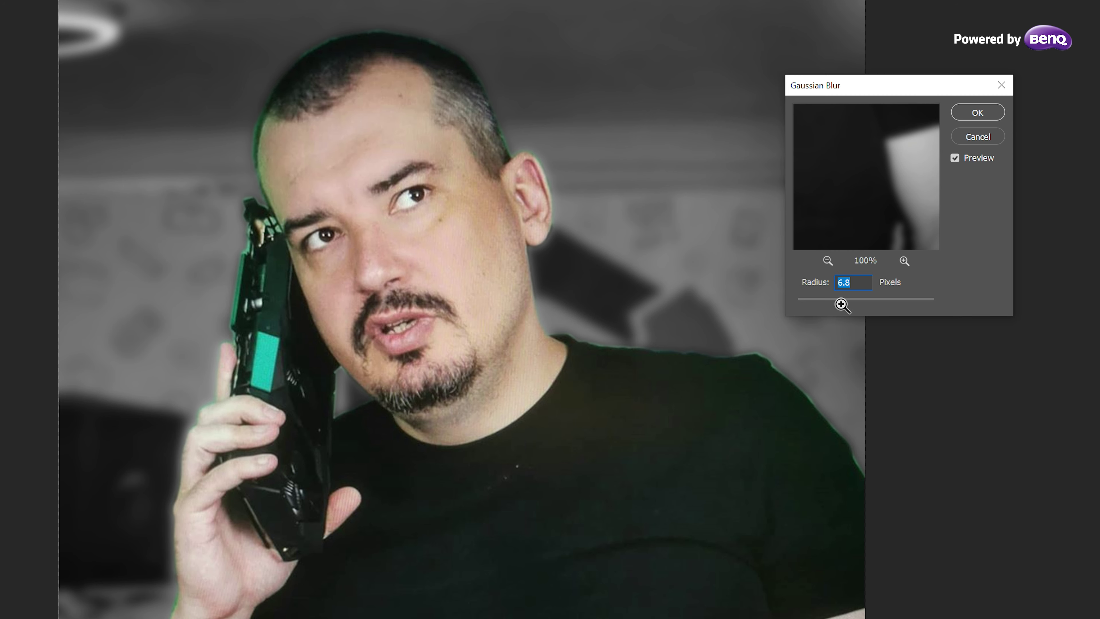
left_click(976, 111)
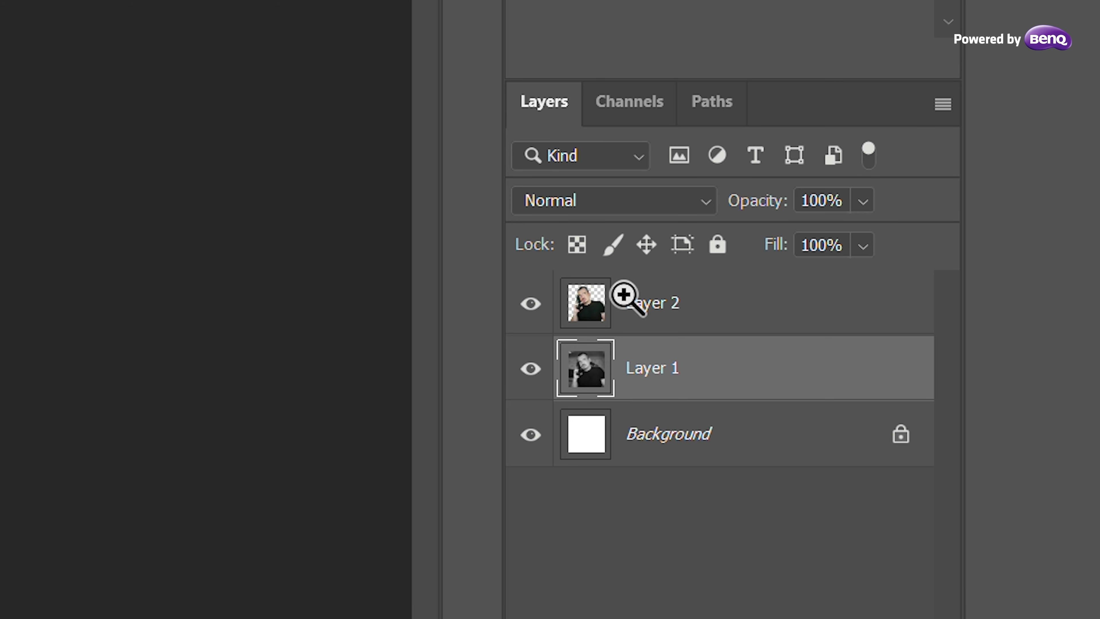
On Layer 2, contract the selection 1 pixel, invert it, delete the fringe, and deselect
left_click(624, 296)
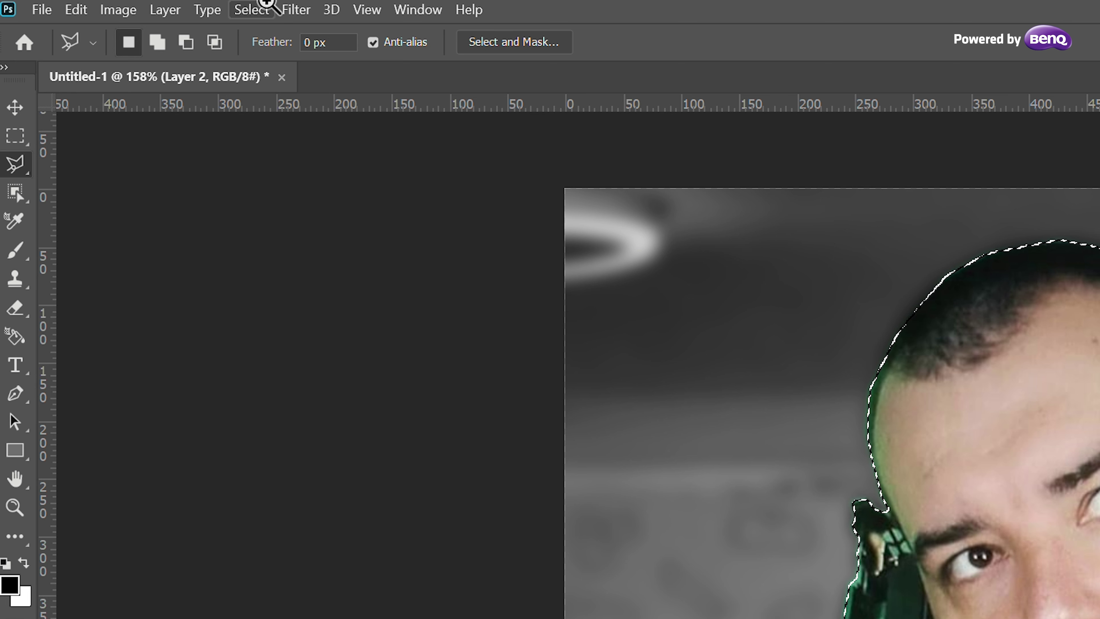
left_click(267, 5)
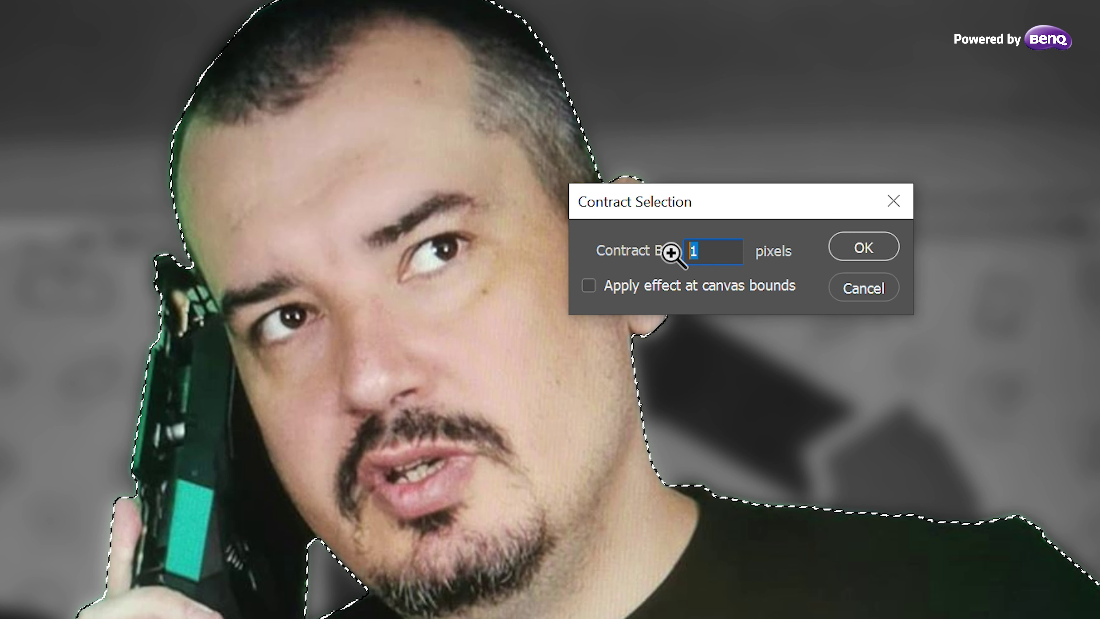
left_click(846, 247)
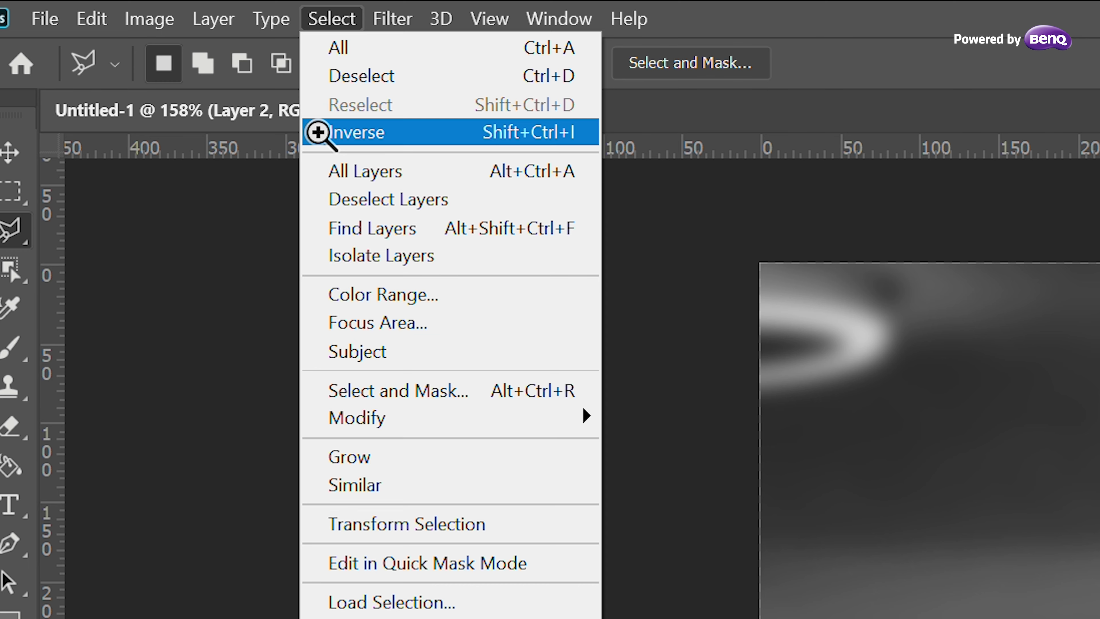
left_click(319, 132)
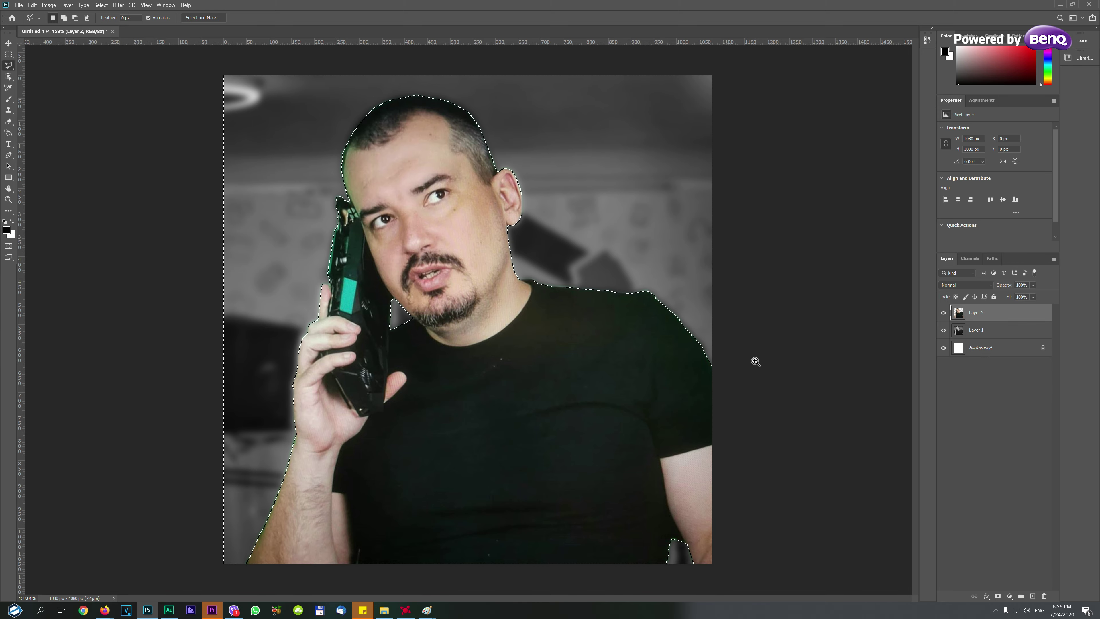
key("Delete")
key("ctrl+d")
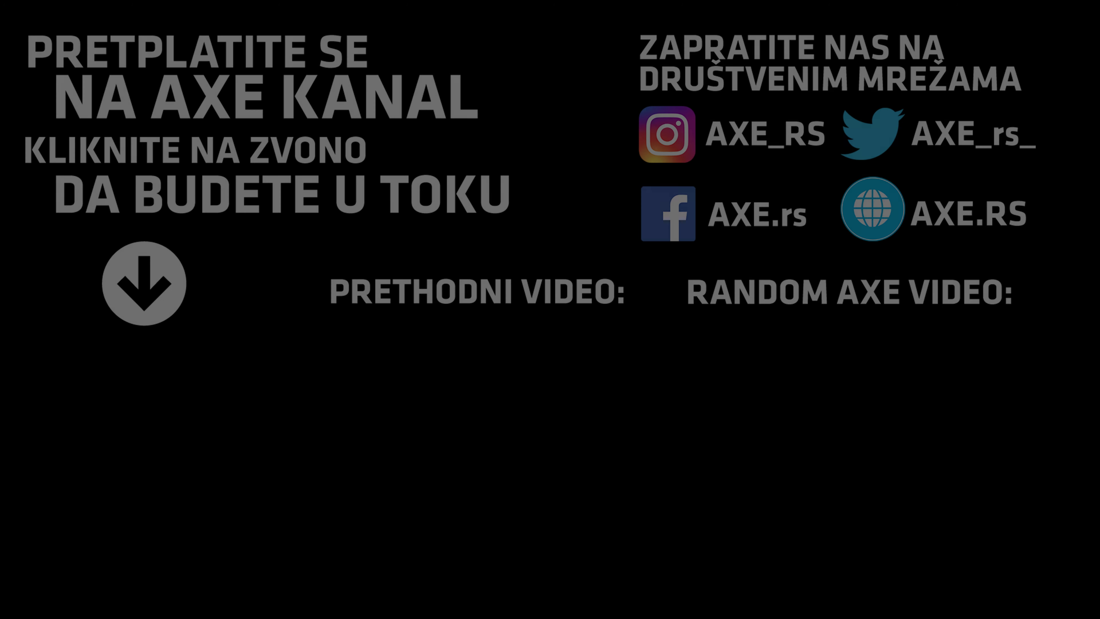
mouse_move(151, 65)
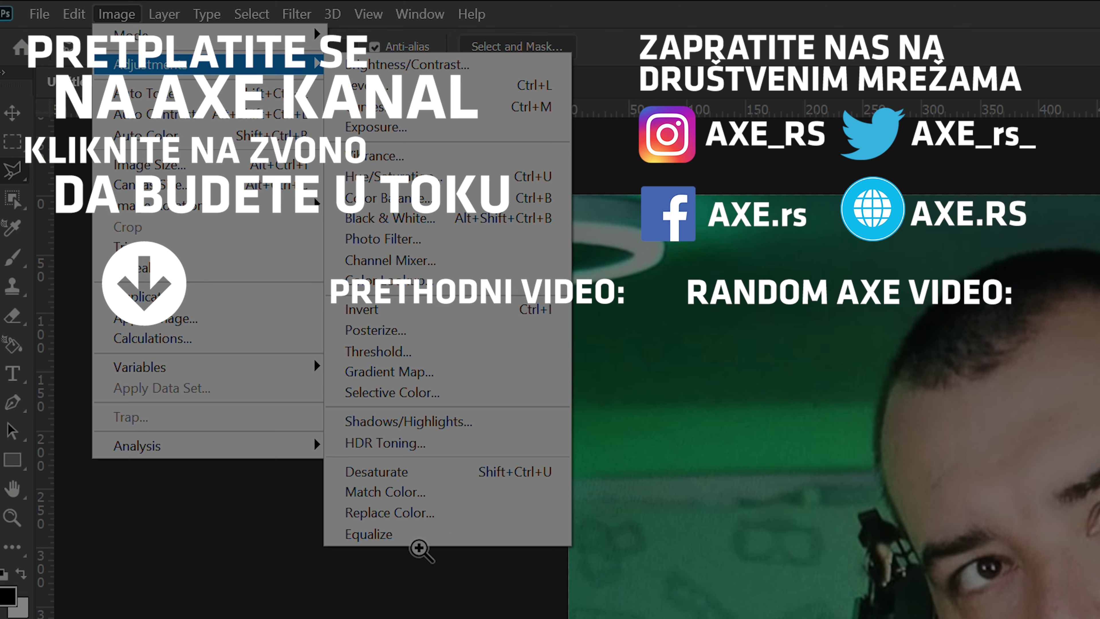
Make the green background greyscale with Image > Adjustments > Desaturate
left_click(416, 542)
left_click(113, 14)
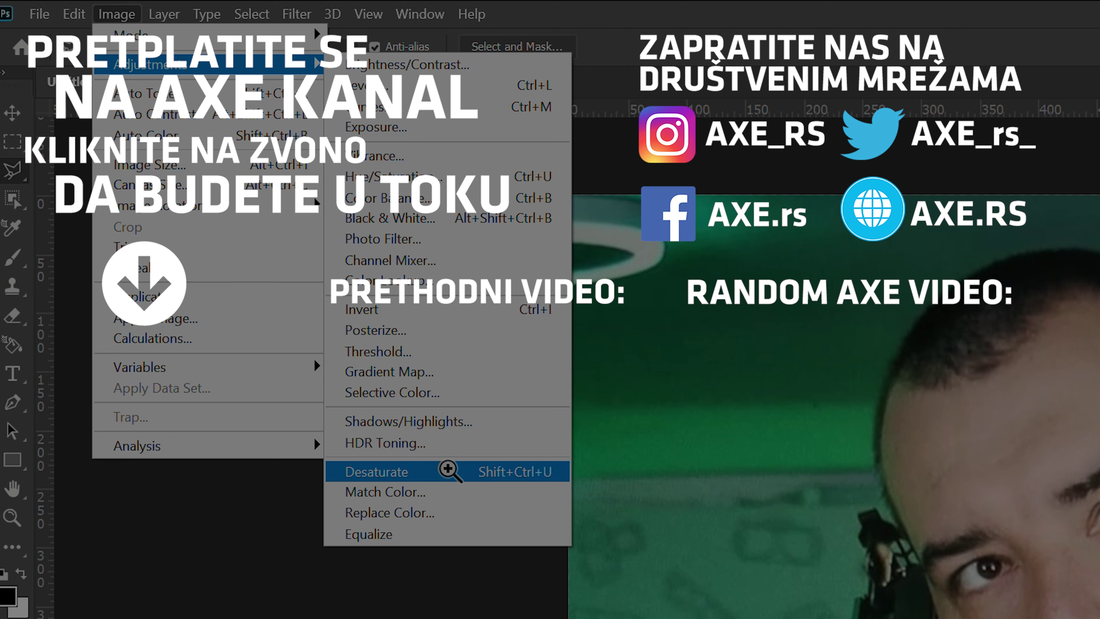
left_click(448, 469)
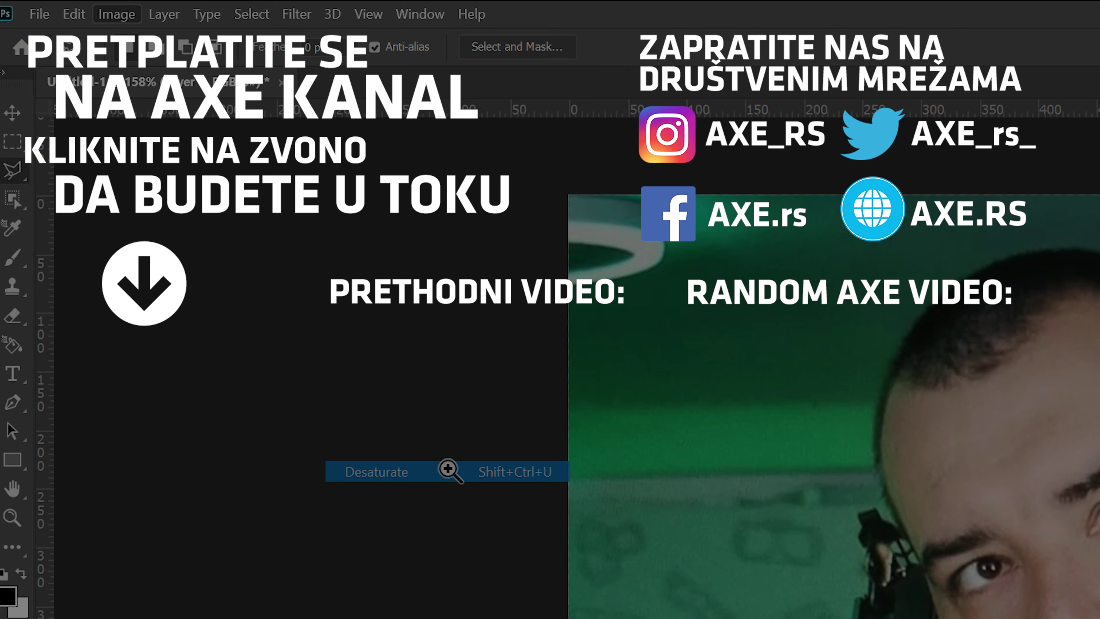